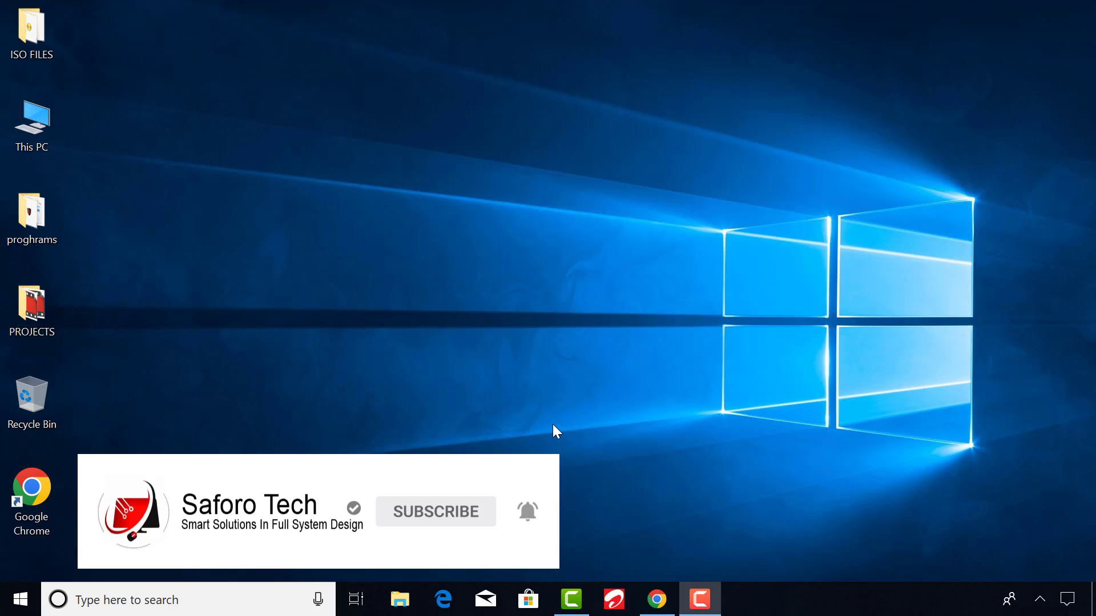
# Launch Google Chrome and maximize its window.
pyautogui.click(44, 490)
pyautogui.doubleClick(44, 489)
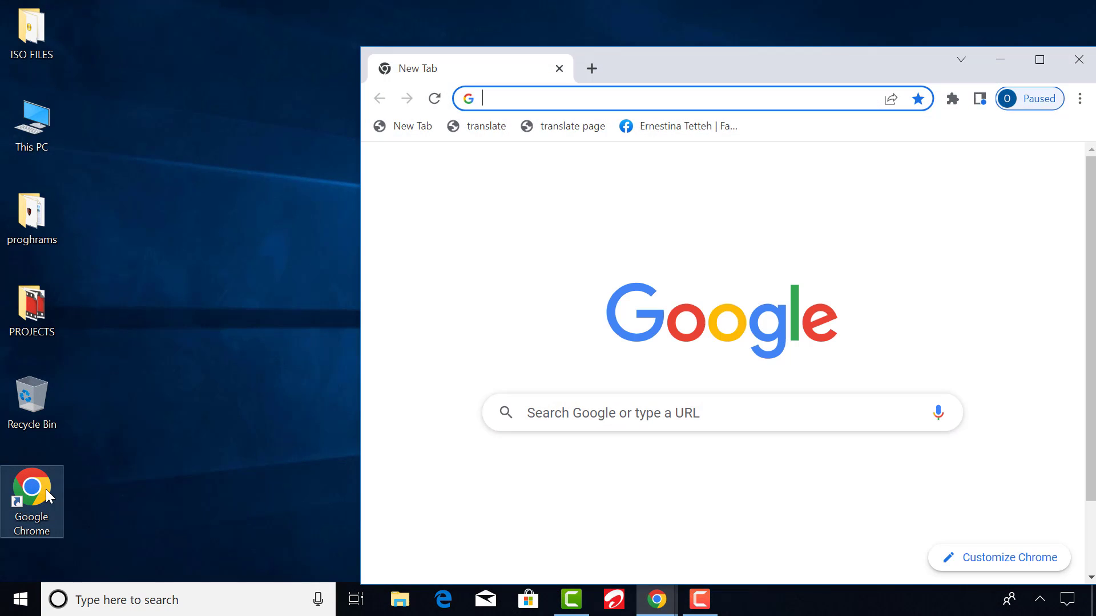
pyautogui.click(1038, 61)
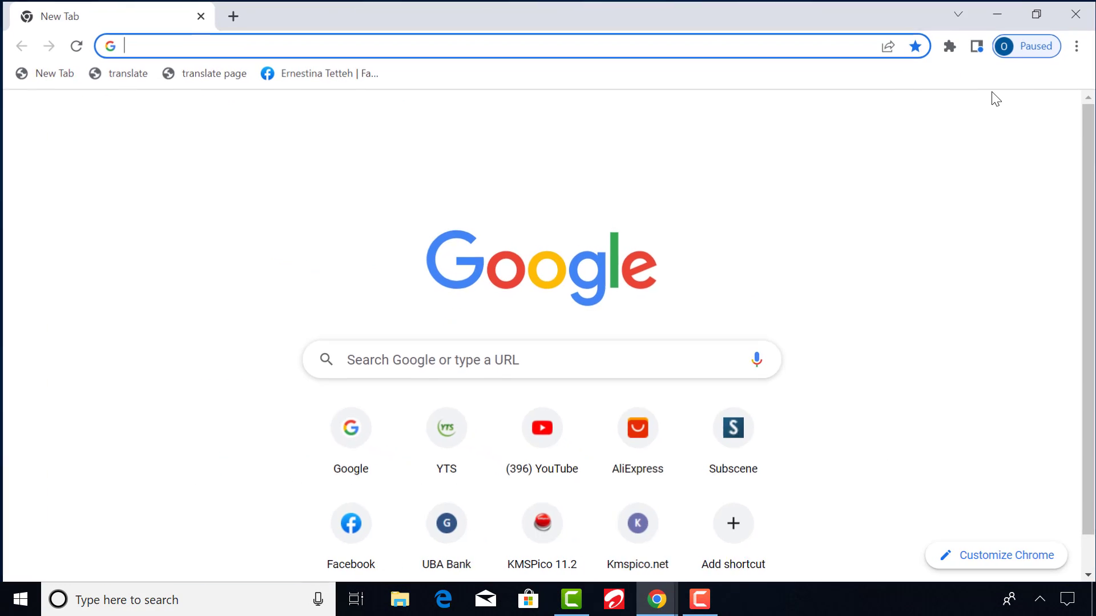
# Load google.com and search for 'hard disk sentinel'.
pyautogui.click(471, 44)
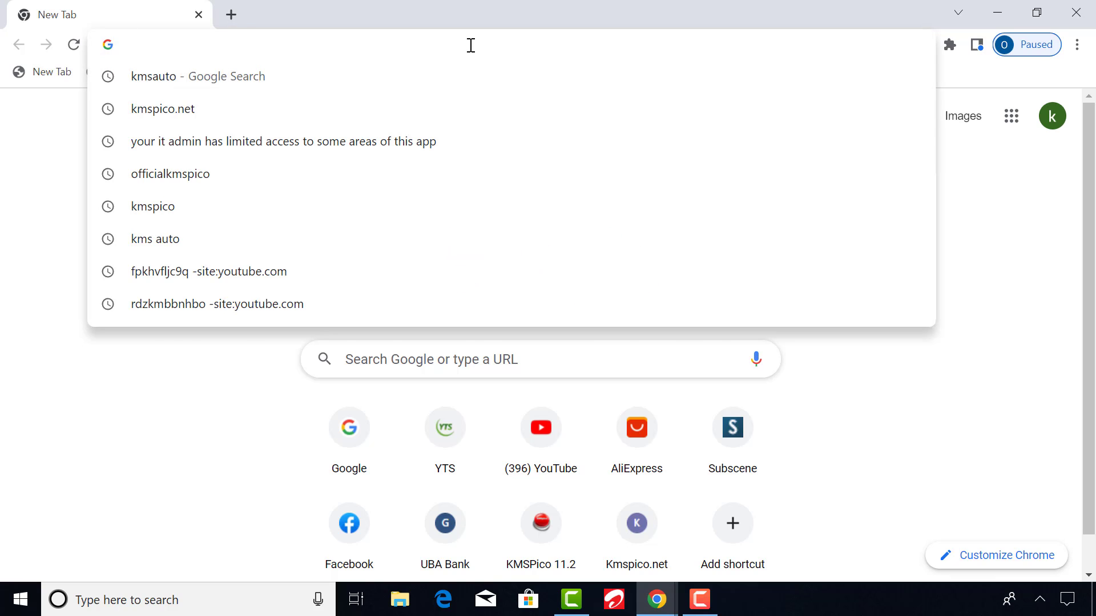
pyautogui.write('G')
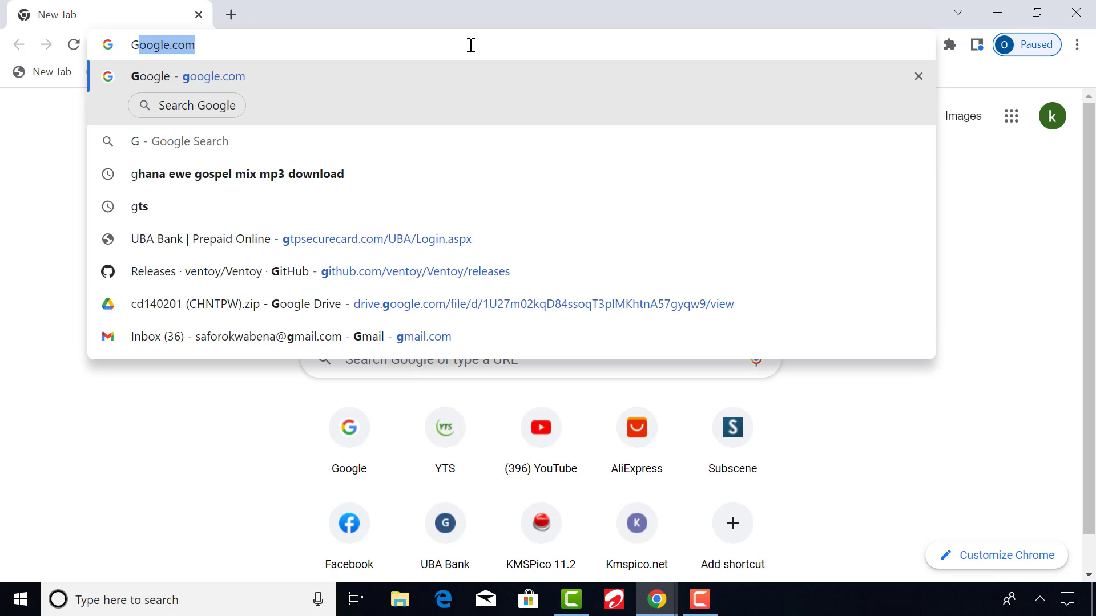
pyautogui.press('Return')
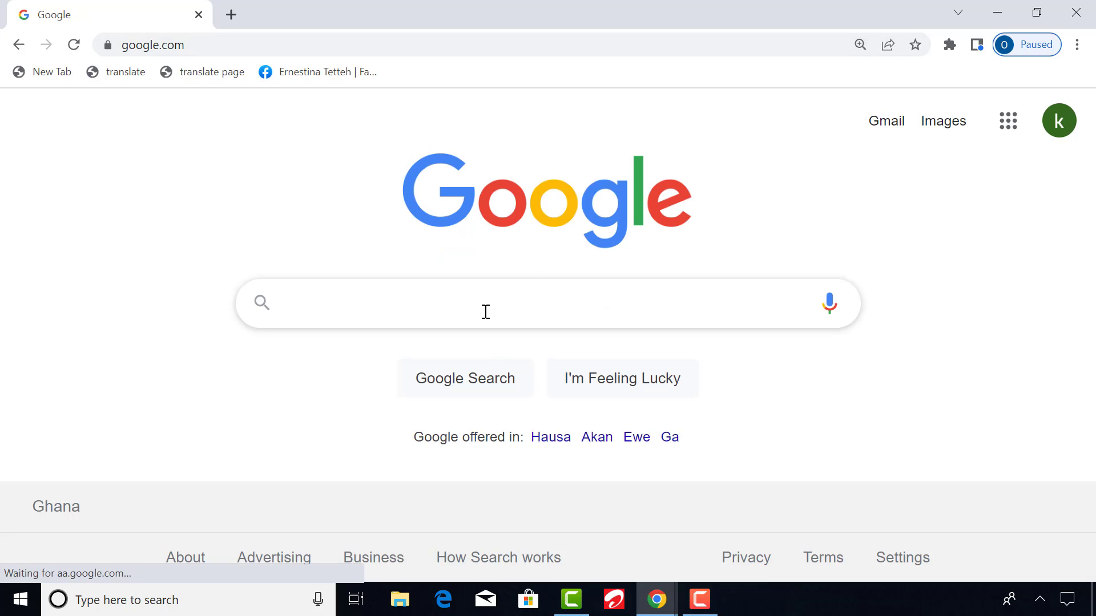
pyautogui.write('HARD ')
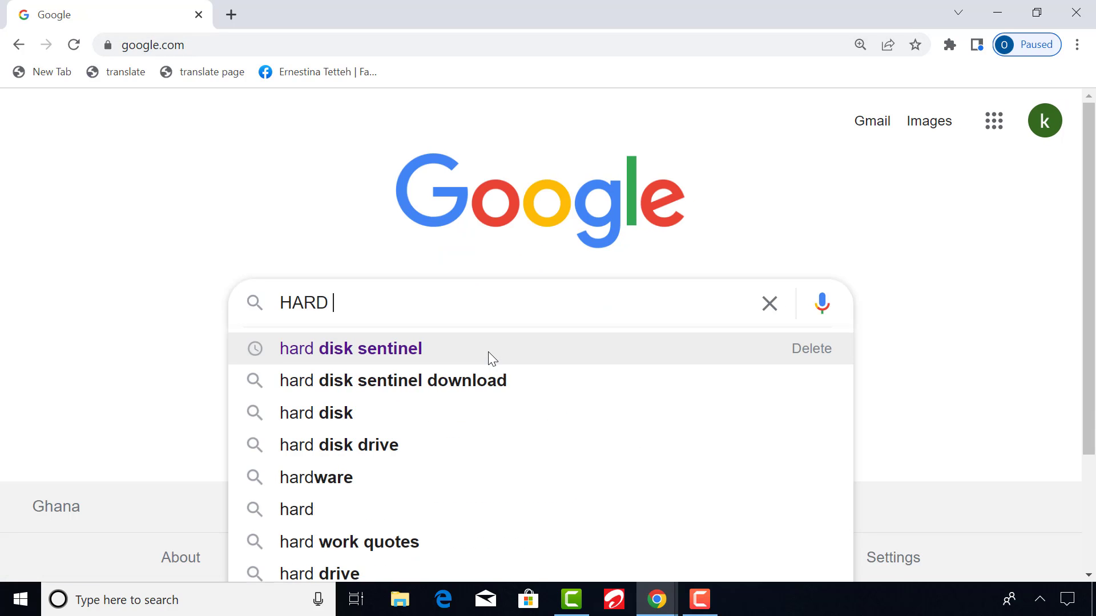
pyautogui.write('DISK ')
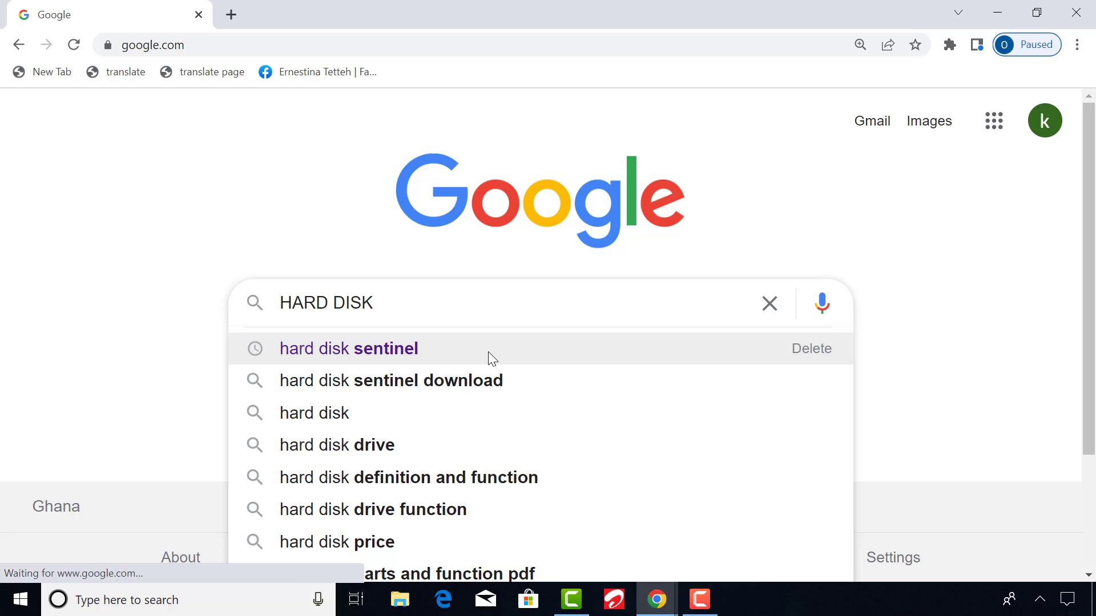
pyautogui.write('SET')
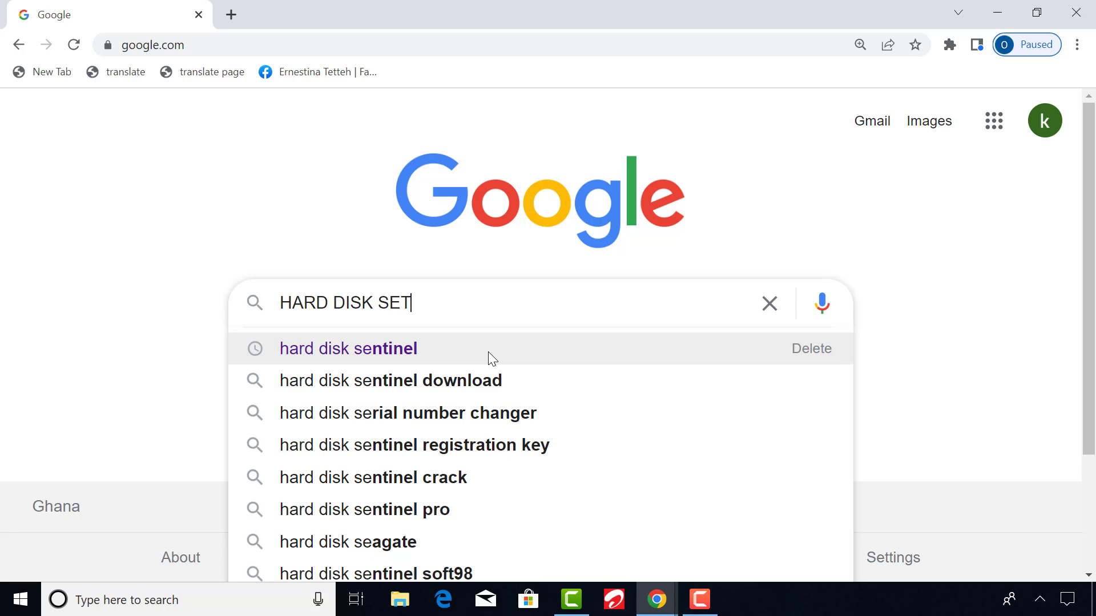
pyautogui.write('INEL')
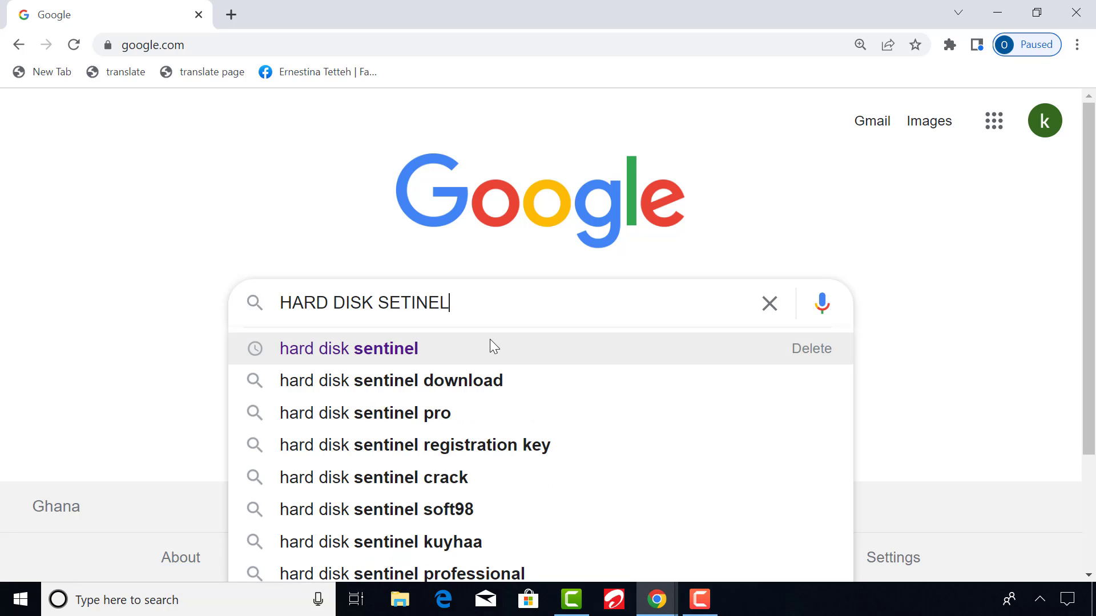
pyautogui.click(366, 348)
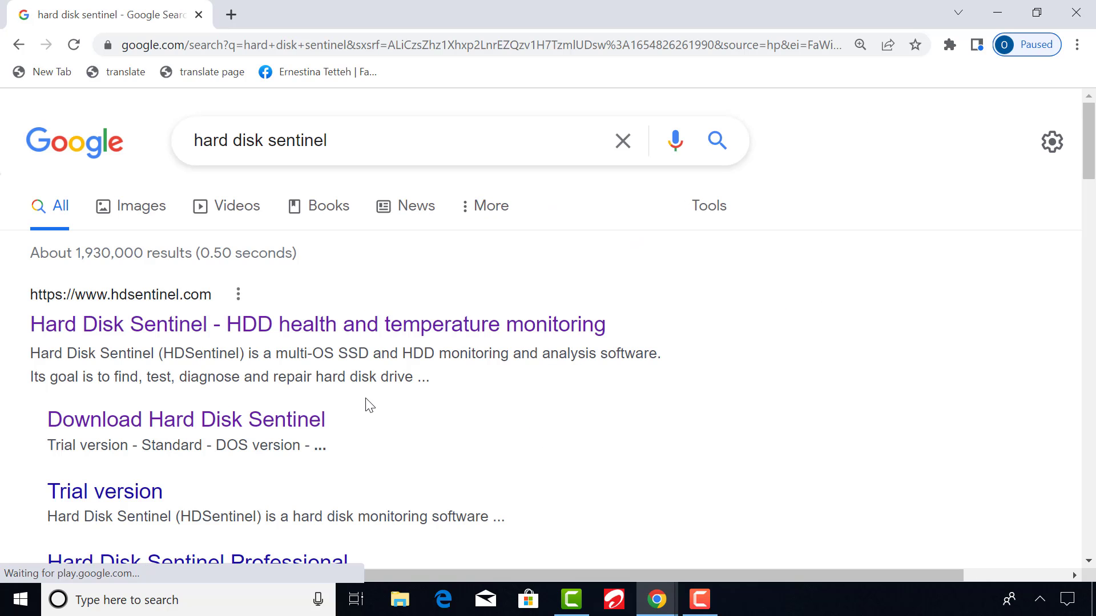
# Open the hdsentinel.com result, go to its download page and download Hard Disk Sentinel Professional Setup.
pyautogui.moveTo(32, 323)
pyautogui.mouseDown()
pyautogui.moveTo(658, 318)
pyautogui.moveTo(7, 333)
pyautogui.moveTo(29, 293)
pyautogui.moveTo(224, 296)
pyautogui.moveTo(34, 323)
pyautogui.mouseUp()
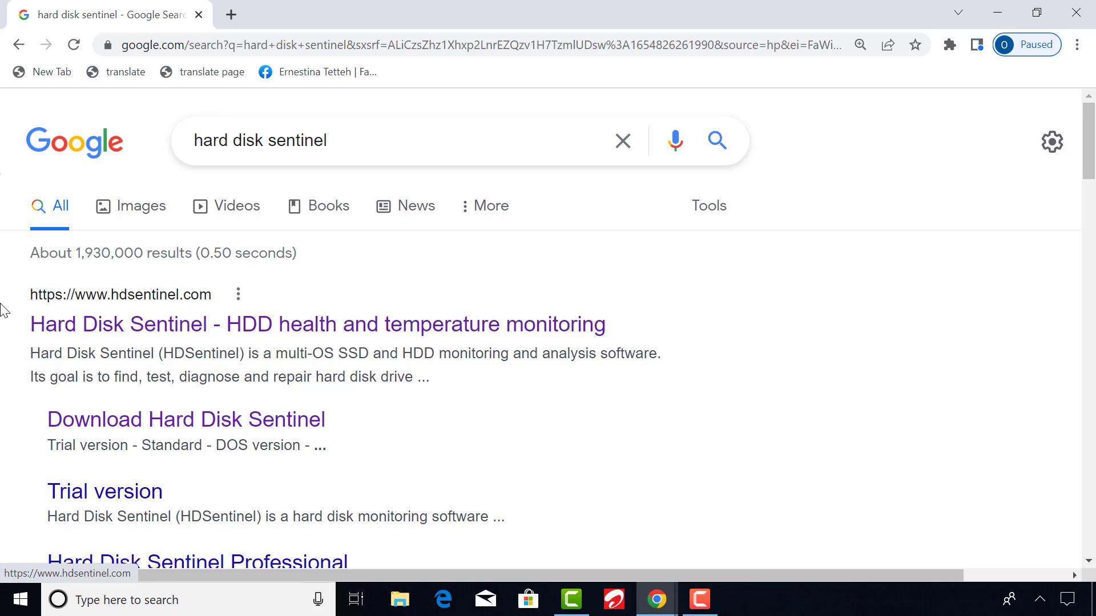
pyautogui.click(192, 324)
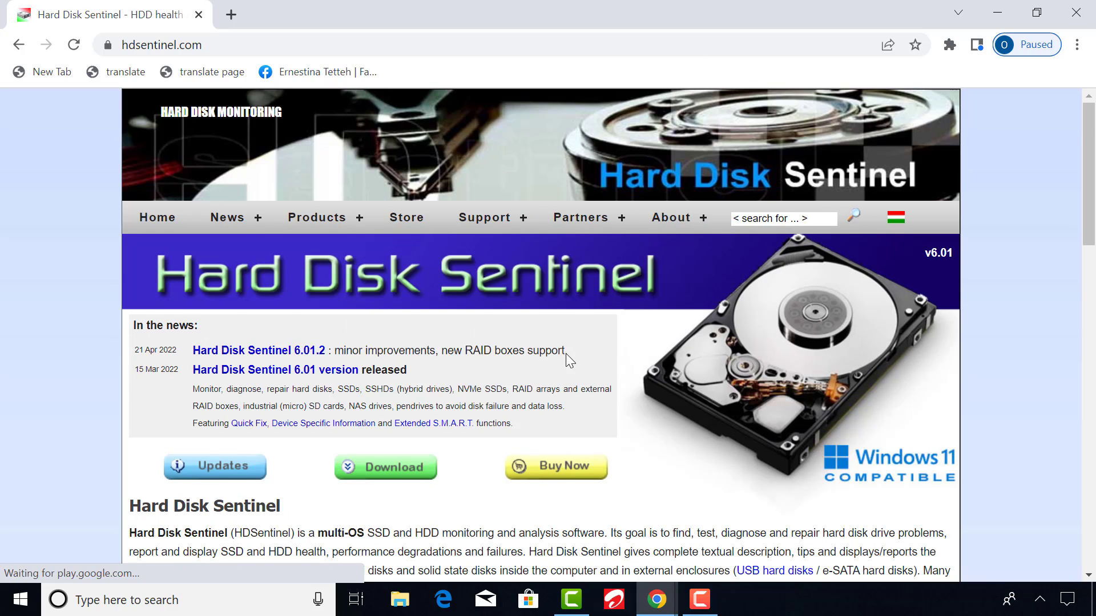
pyautogui.scroll(-1, 566, 354)
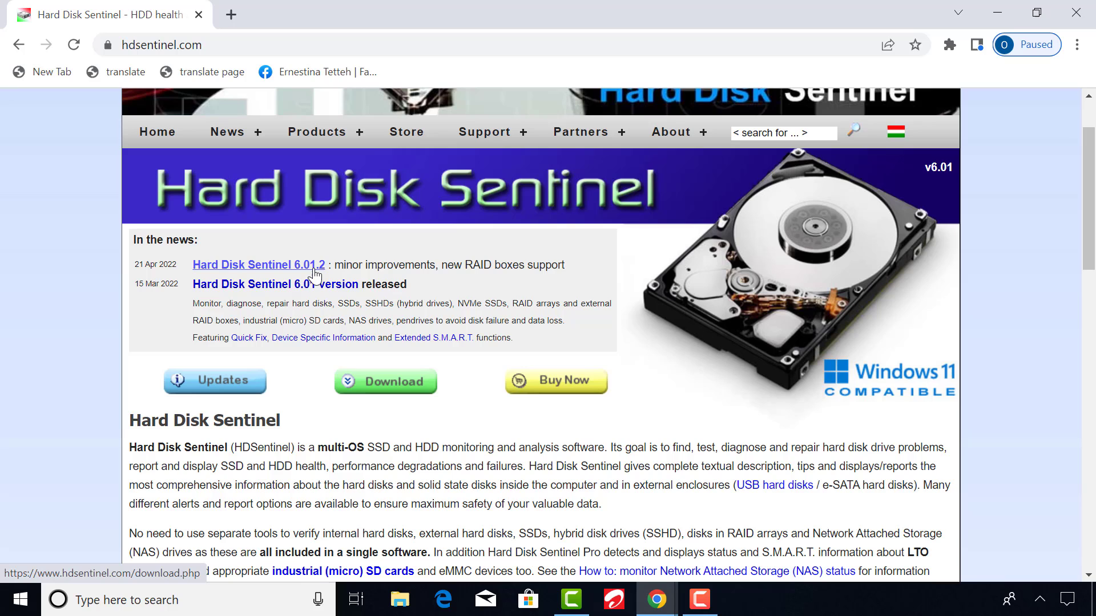
pyautogui.click(384, 385)
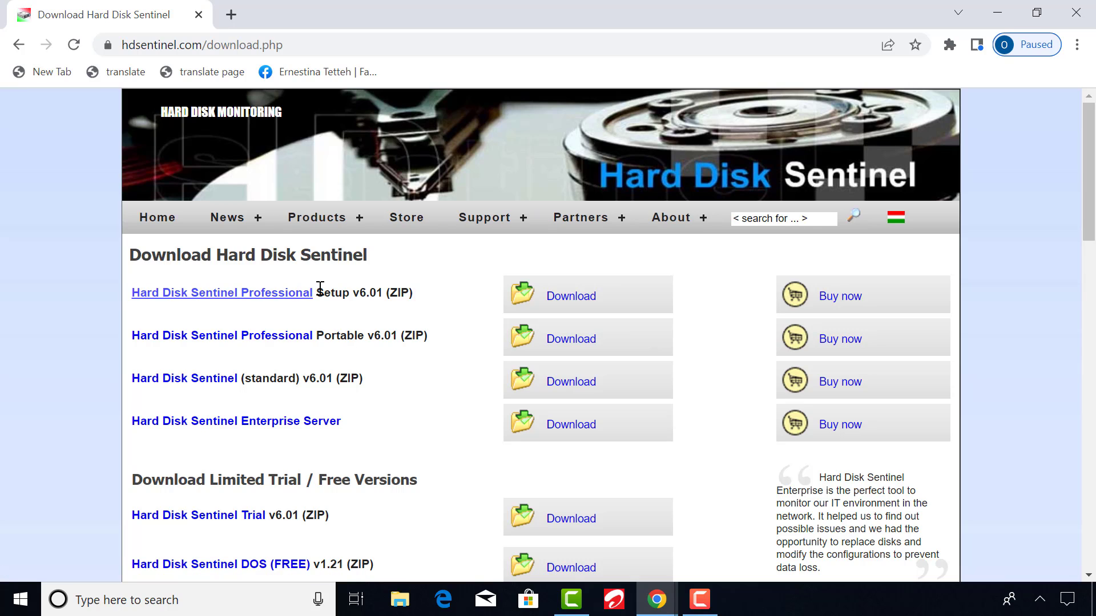
pyautogui.click(572, 296)
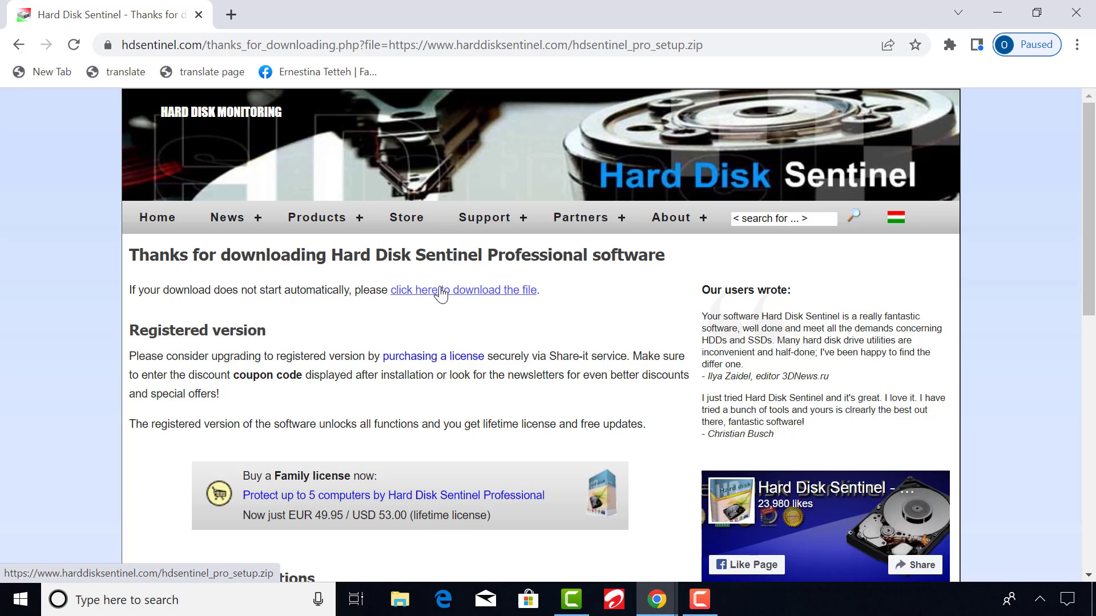
# Open the downloaded hdsentinel_pro_setup zip in WinRAR to list hdsentinel_pro_setup.exe.
pyautogui.click(490, 293)
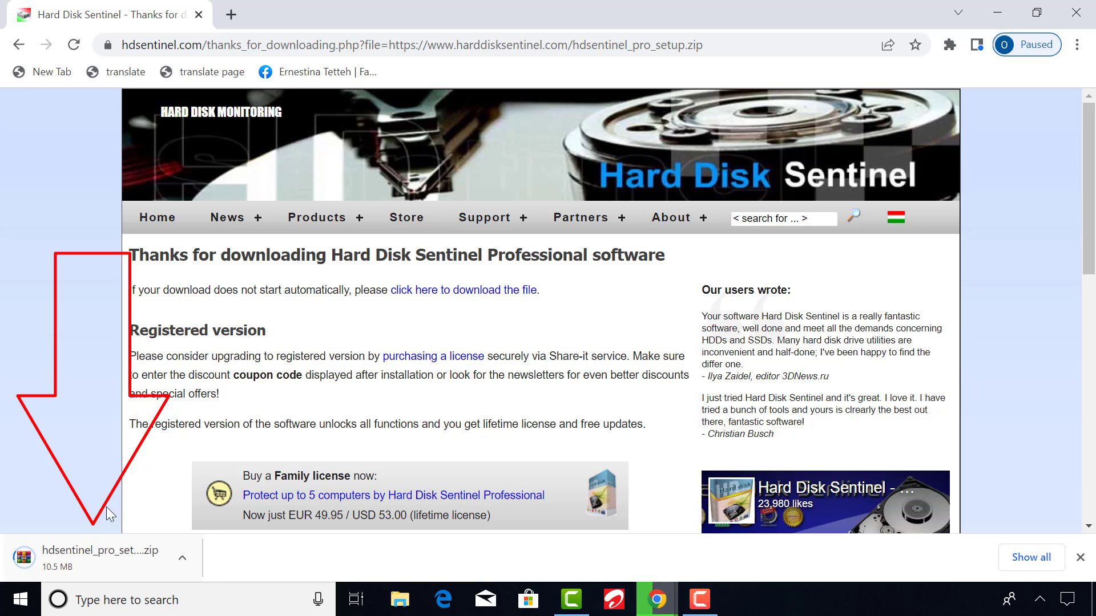
pyautogui.rightClick(109, 562)
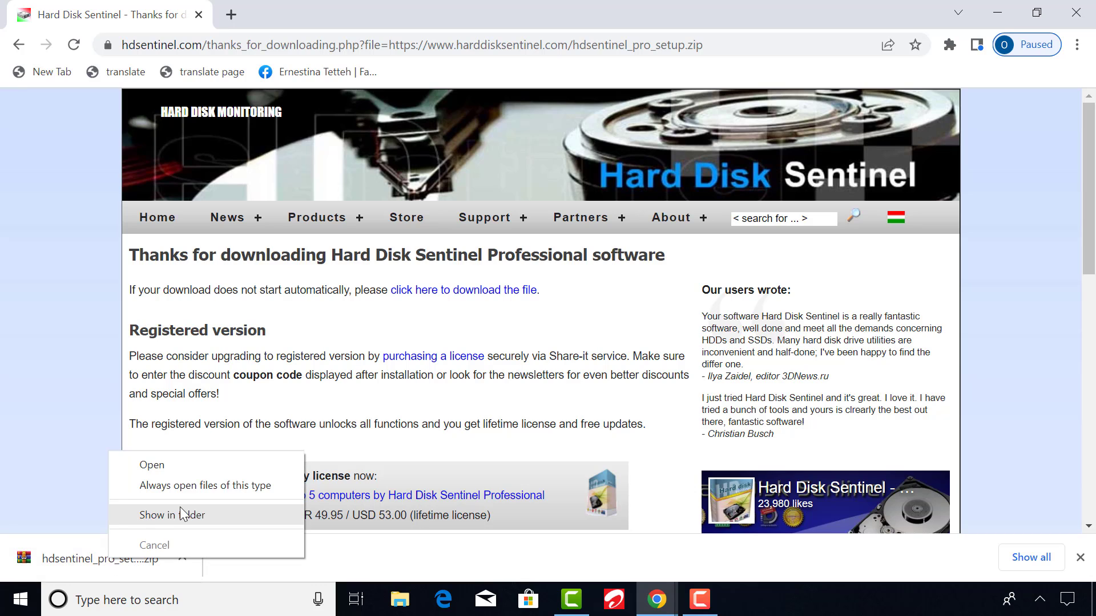
pyautogui.click(179, 468)
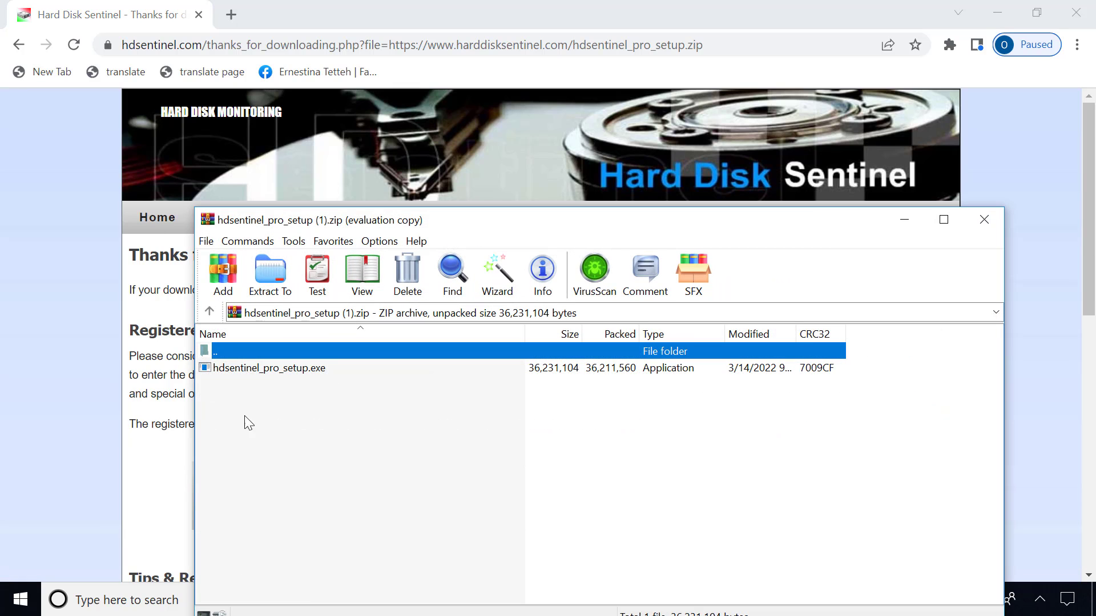
# Run hdsentinel_pro_setup.exe with default folder, Start Menu, desktop and Quick Launch icons, then launch the program.
pyautogui.doubleClick(283, 369)
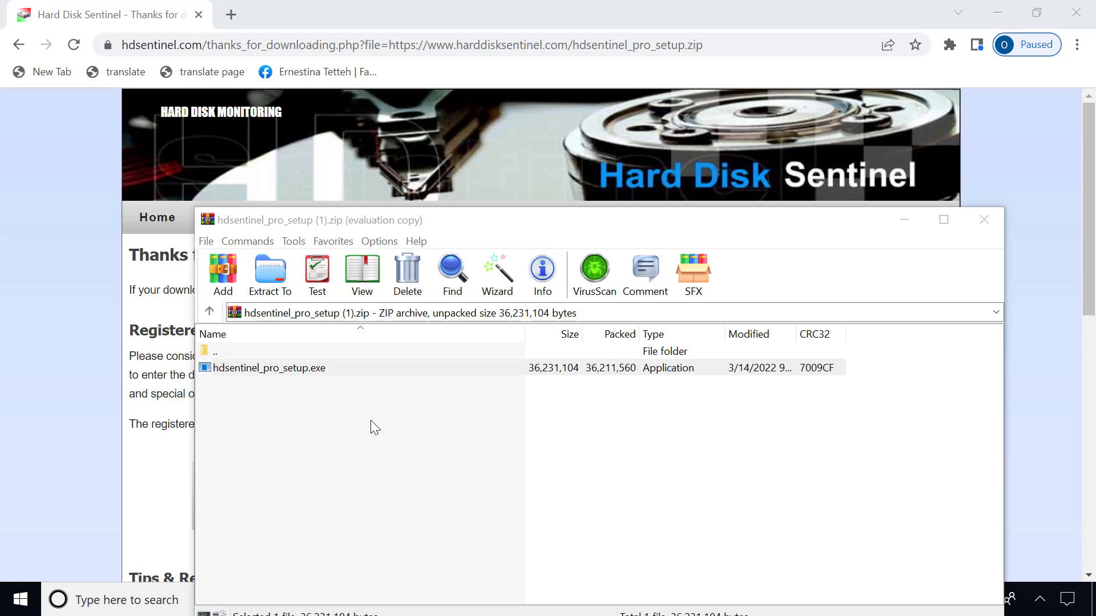
pyautogui.click(557, 337)
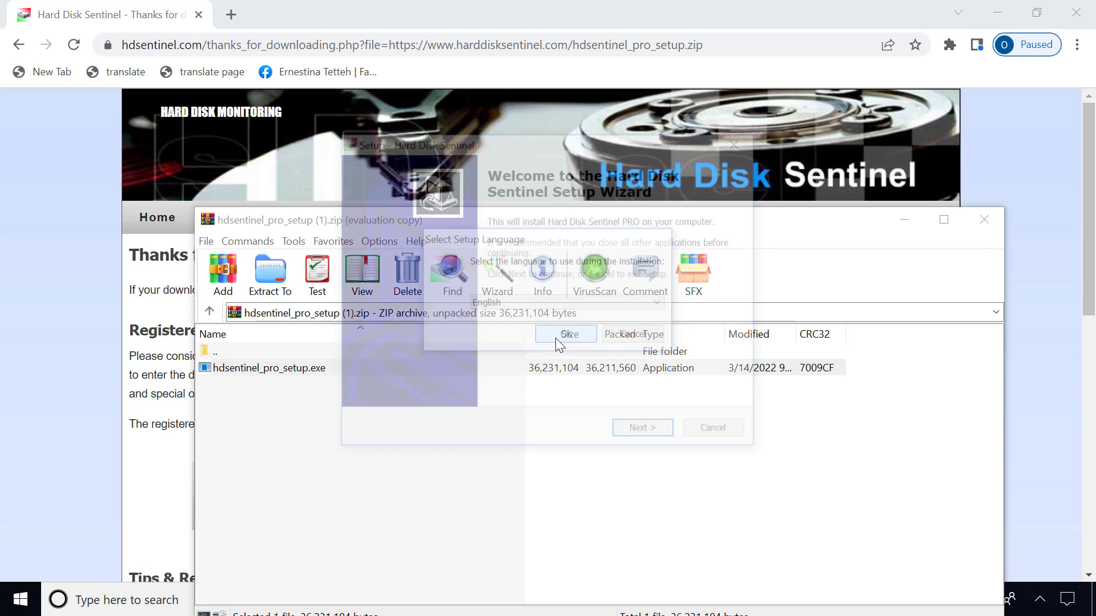
pyautogui.click(646, 435)
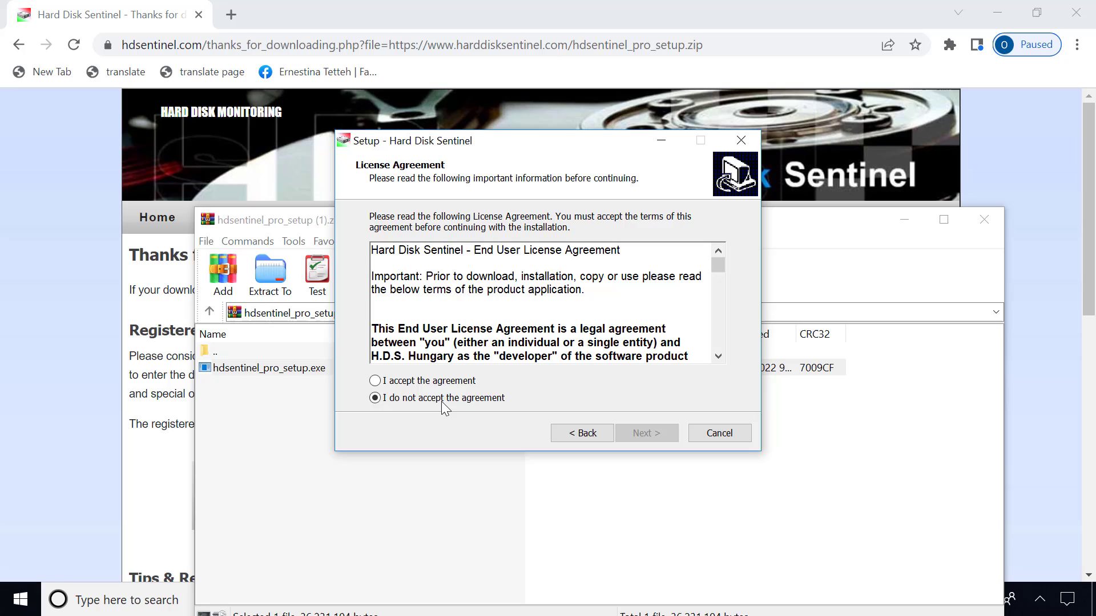
pyautogui.click(393, 384)
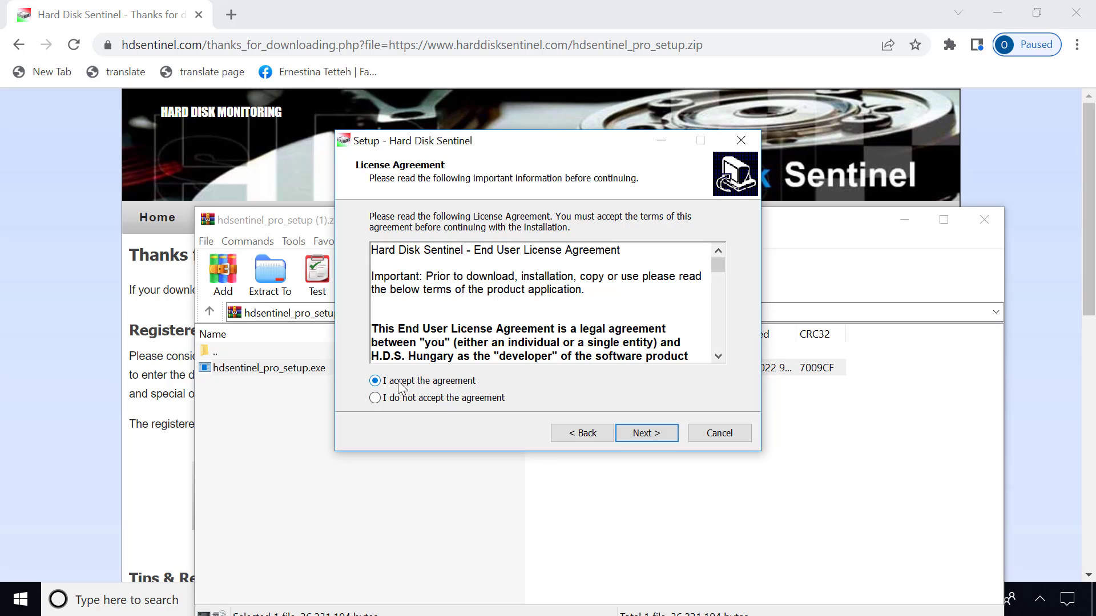
pyautogui.click(645, 435)
pyautogui.click(647, 434)
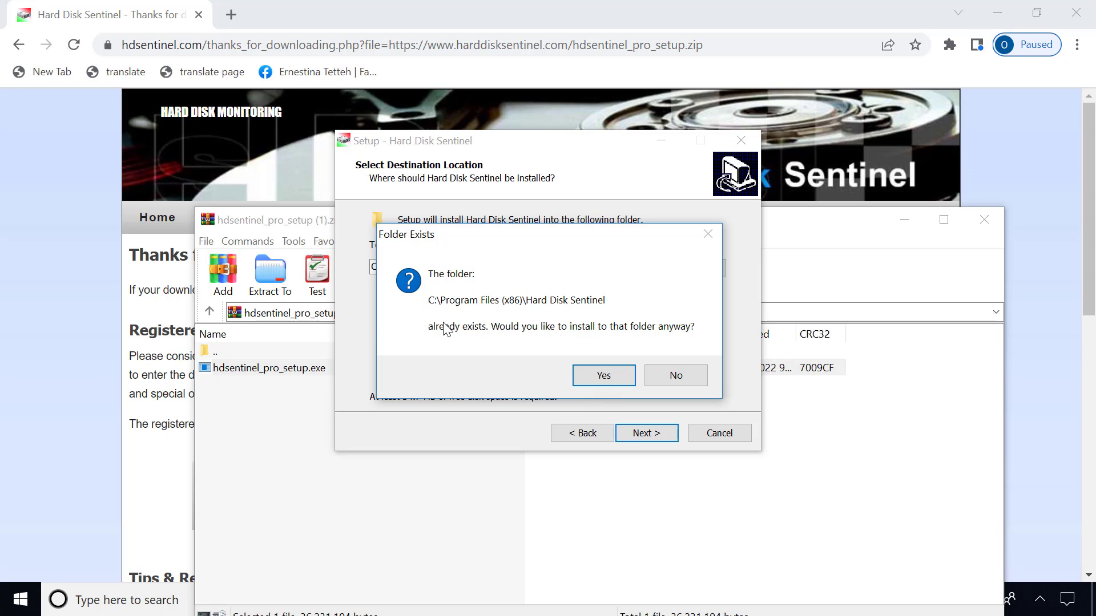
pyautogui.click(606, 376)
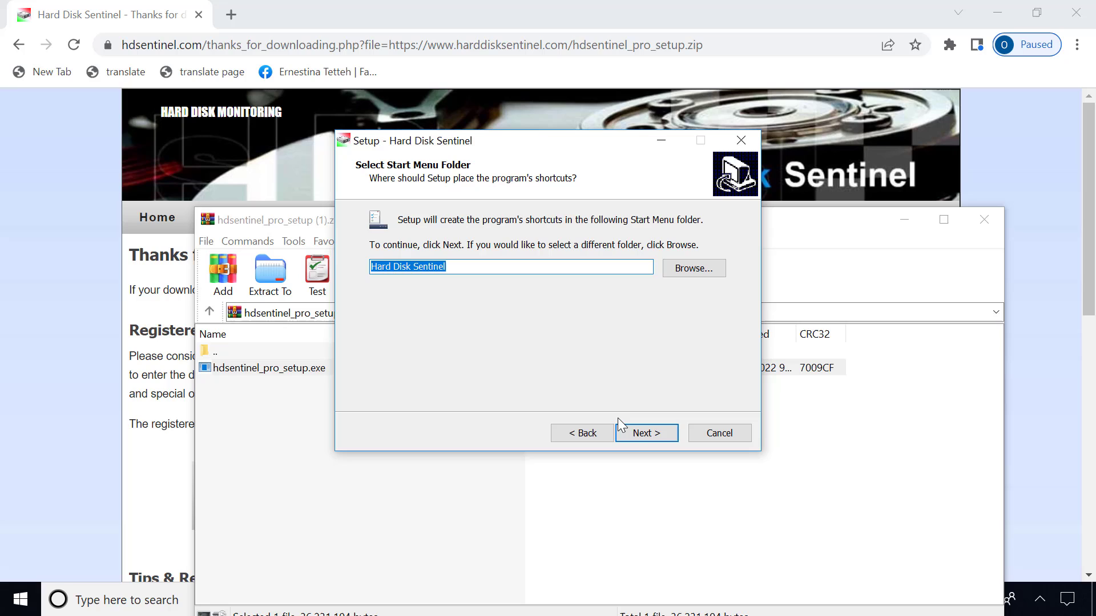
pyautogui.click(640, 435)
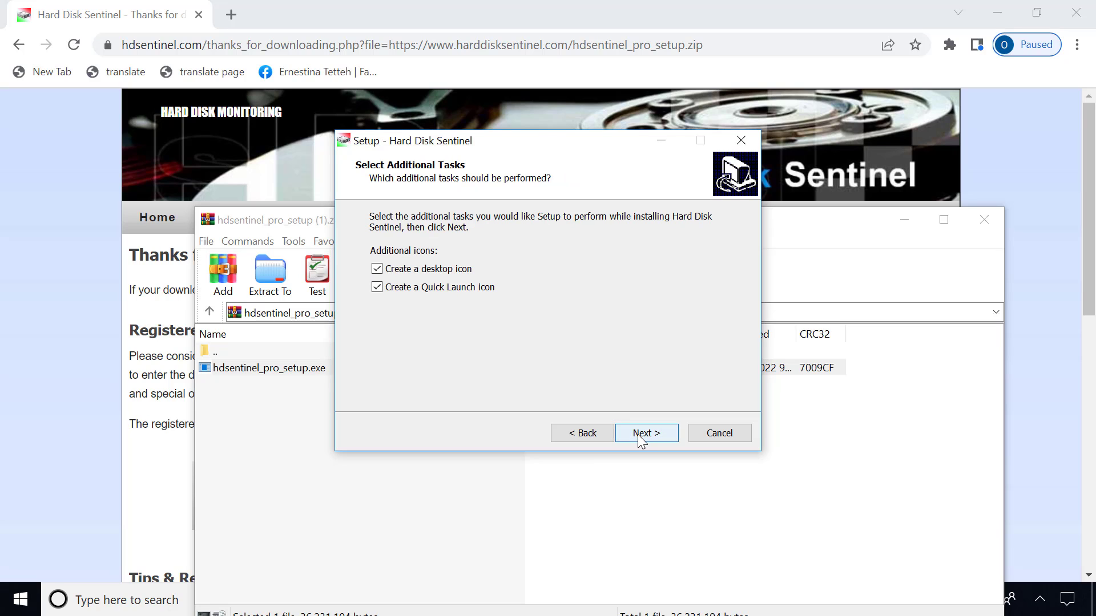
pyautogui.click(641, 434)
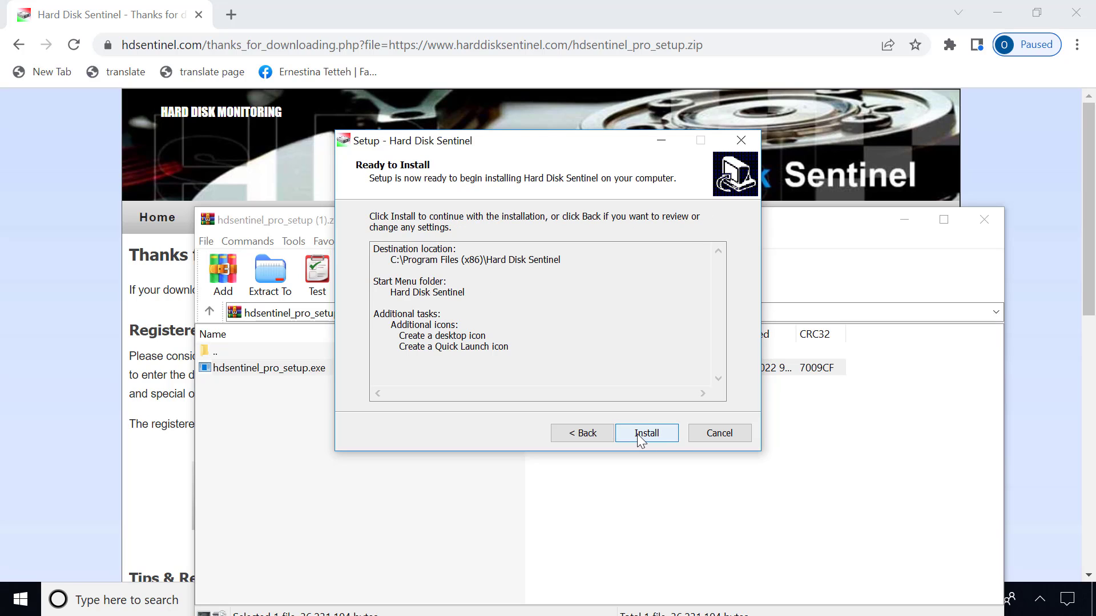
pyautogui.click(639, 438)
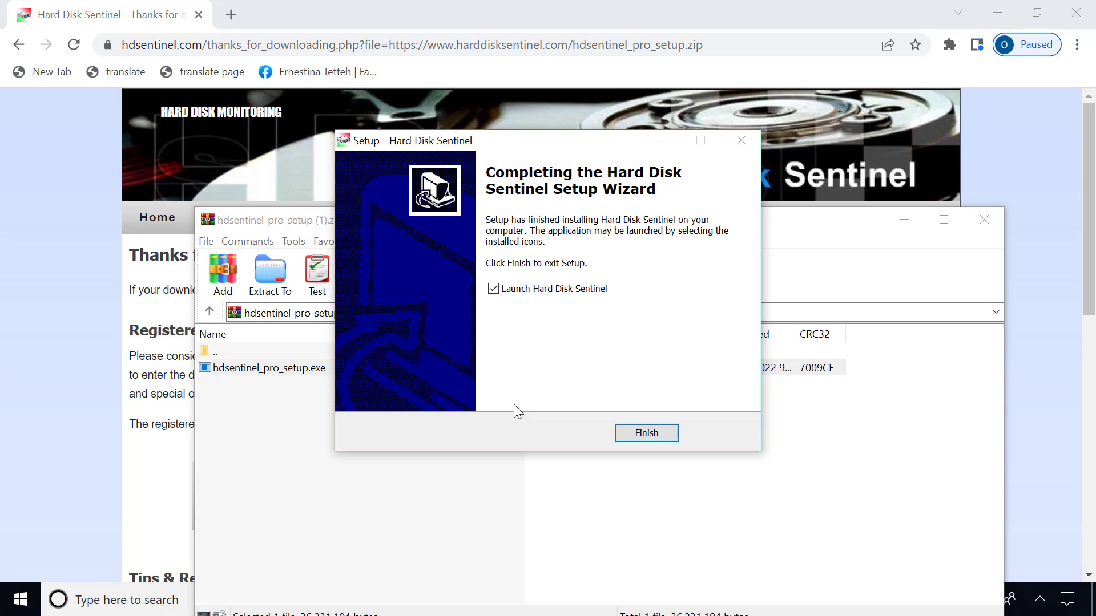
pyautogui.click(638, 436)
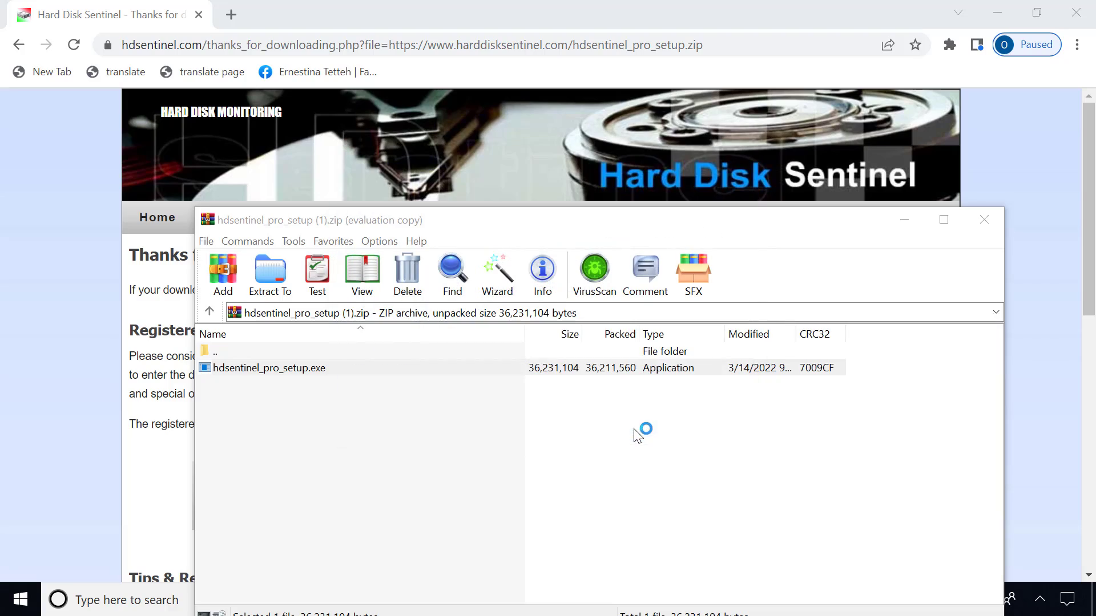
# Close WinRAR and Chrome, dismiss the evaluation notice, maximize the window and select WDC WD5000AAKS.
pyautogui.click(983, 221)
pyautogui.click(1076, 16)
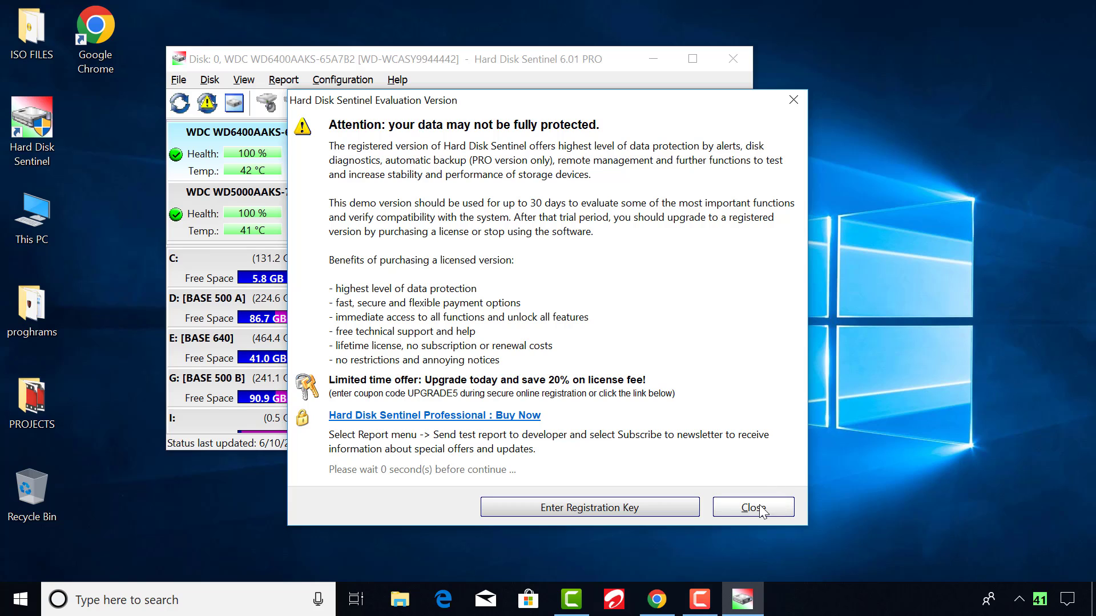
pyautogui.click(764, 506)
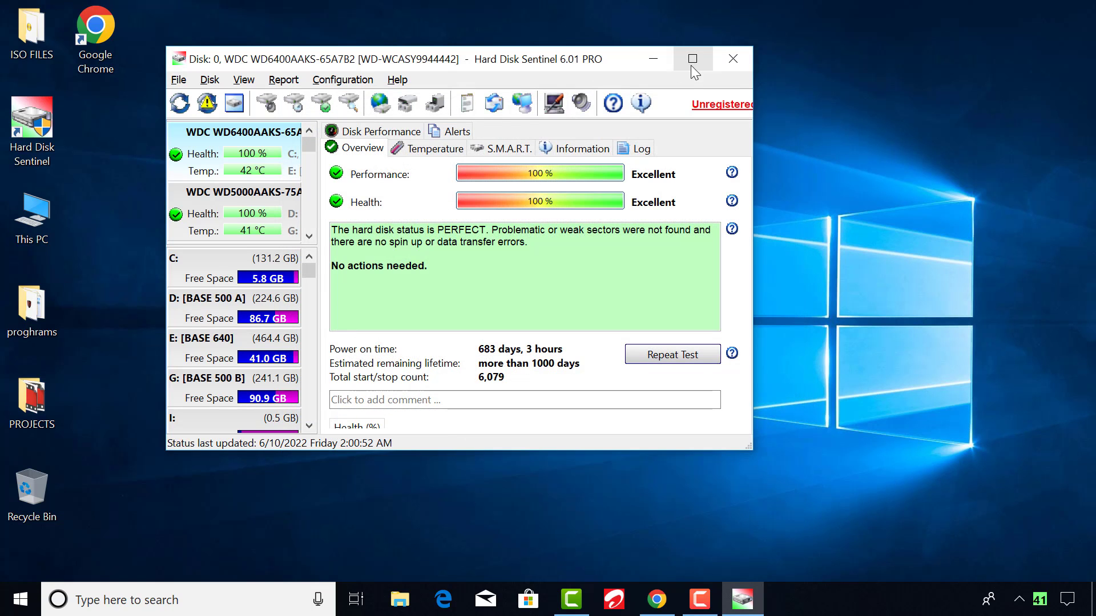
pyautogui.click(692, 59)
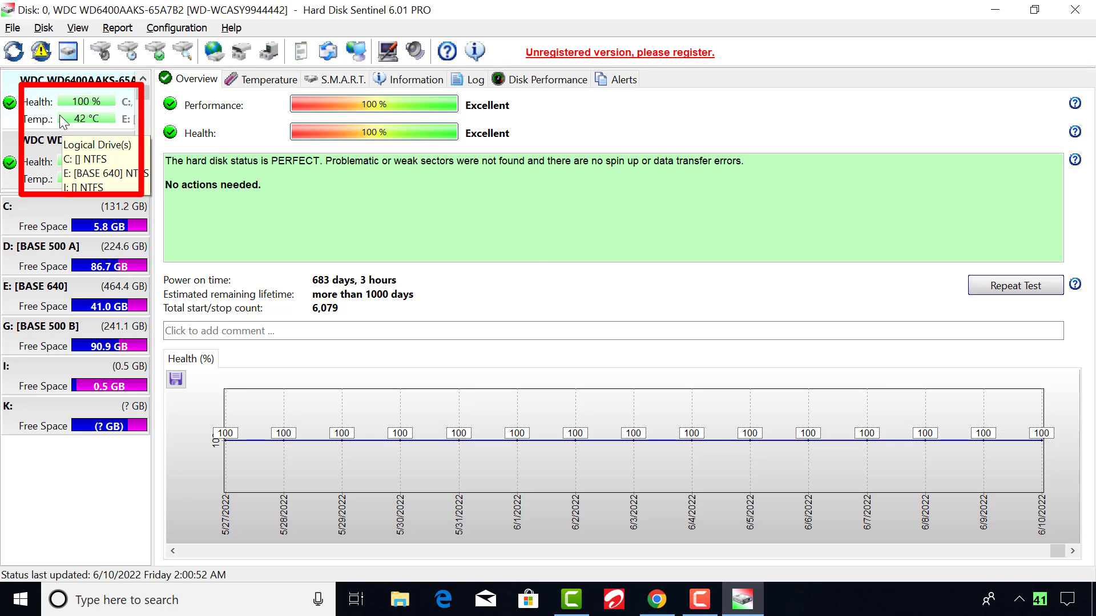
pyautogui.click(57, 166)
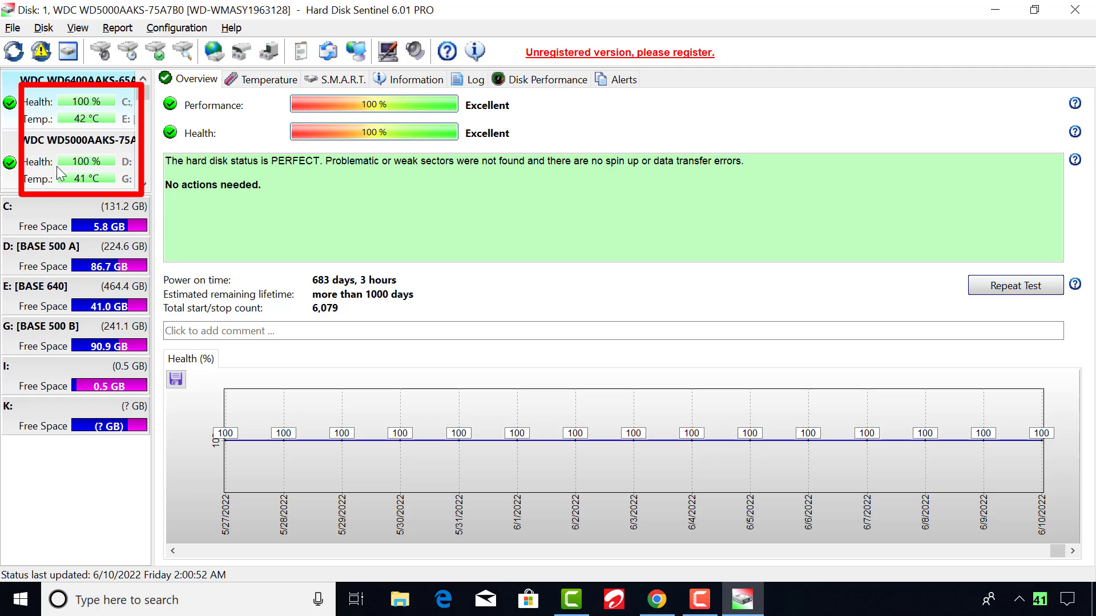
# Select the WDC WD6400AAKS drive to show its PERFECT, 100% health overview.
pyautogui.click(73, 106)
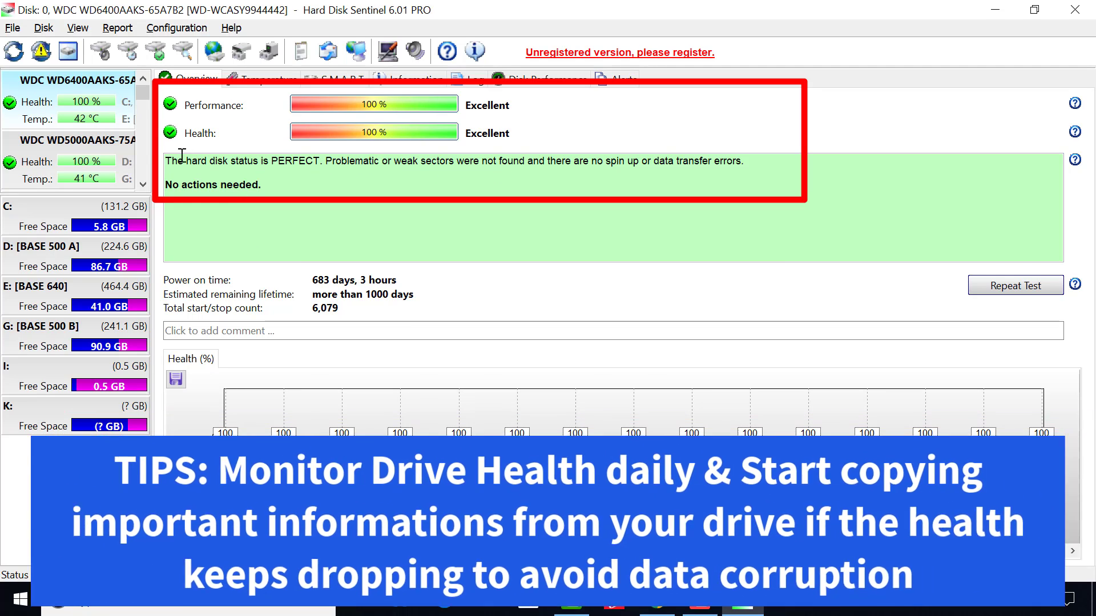
# Step through Temperature, S.M.A.R.T., Information, Log, Disk Performance and Alerts tabs, then select WDC WD5000AAKS.
pyautogui.click(273, 83)
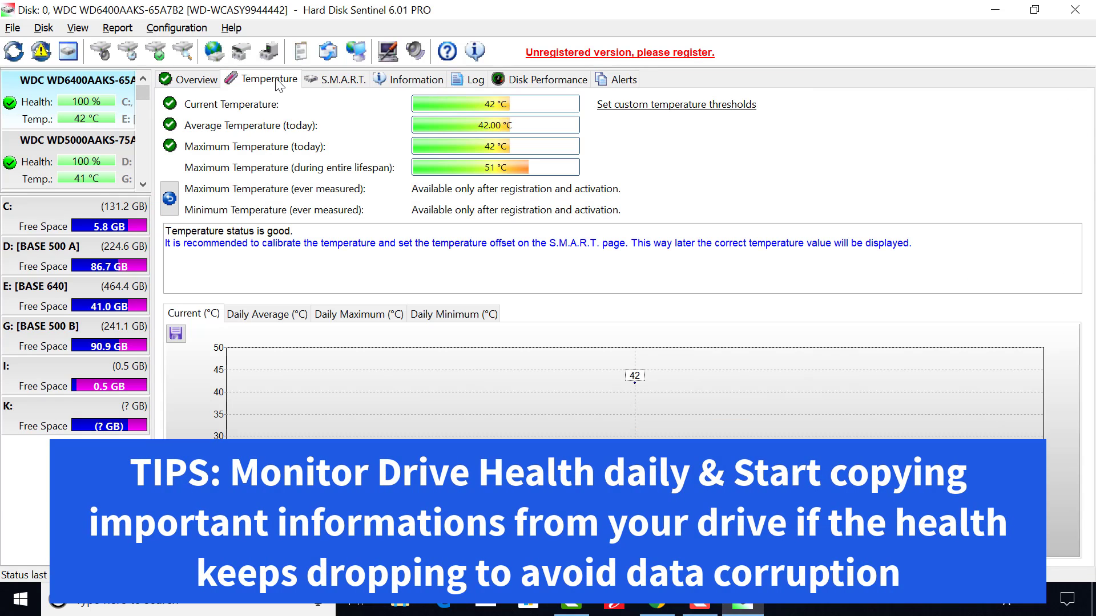
pyautogui.click(341, 80)
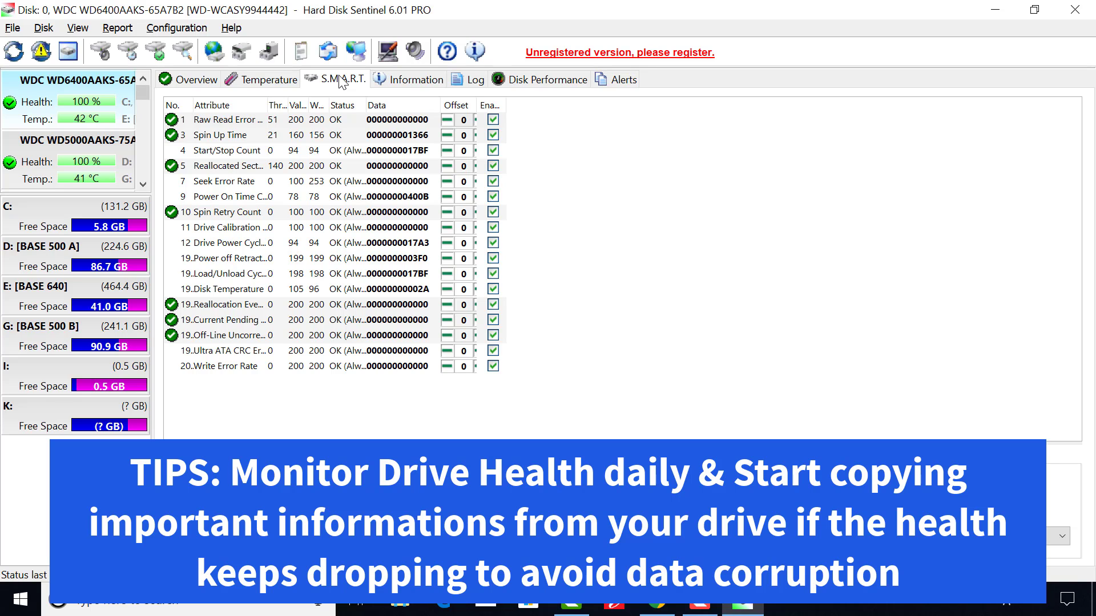
pyautogui.click(408, 81)
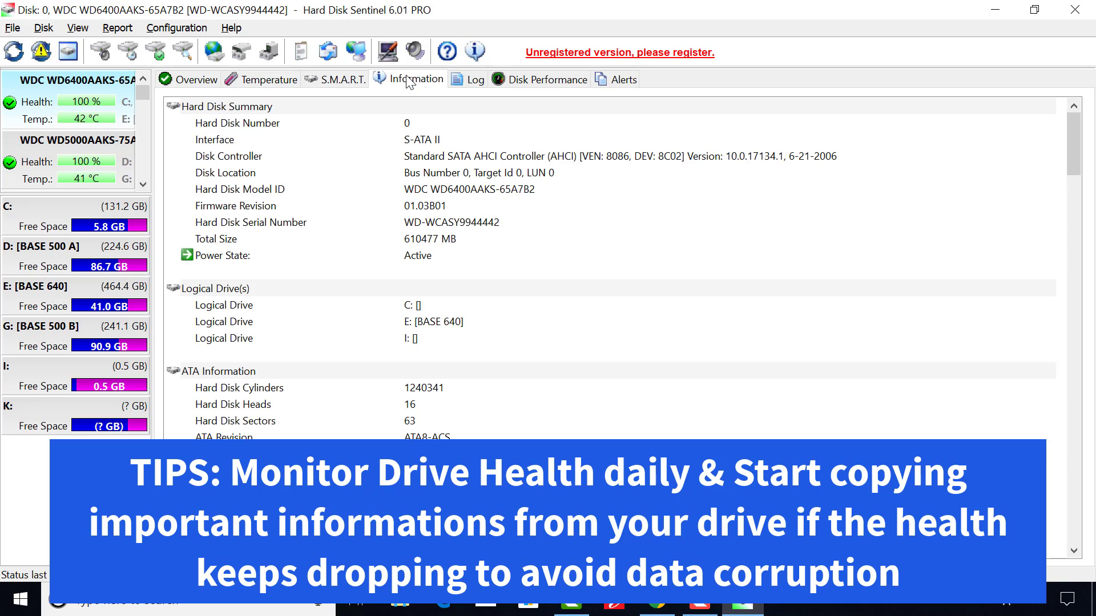
pyautogui.click(472, 80)
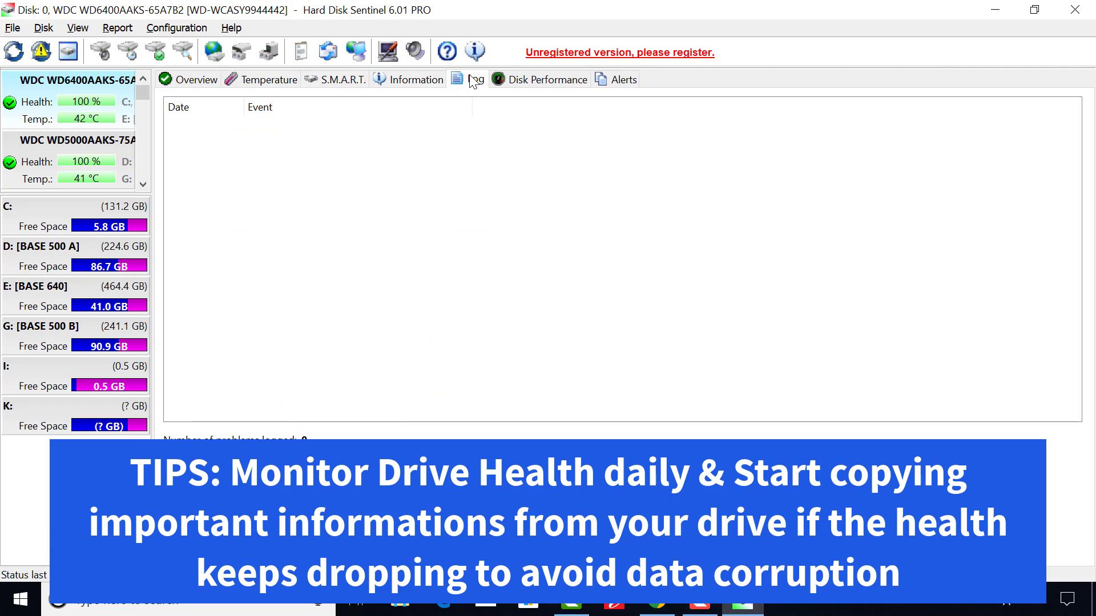
pyautogui.click(529, 81)
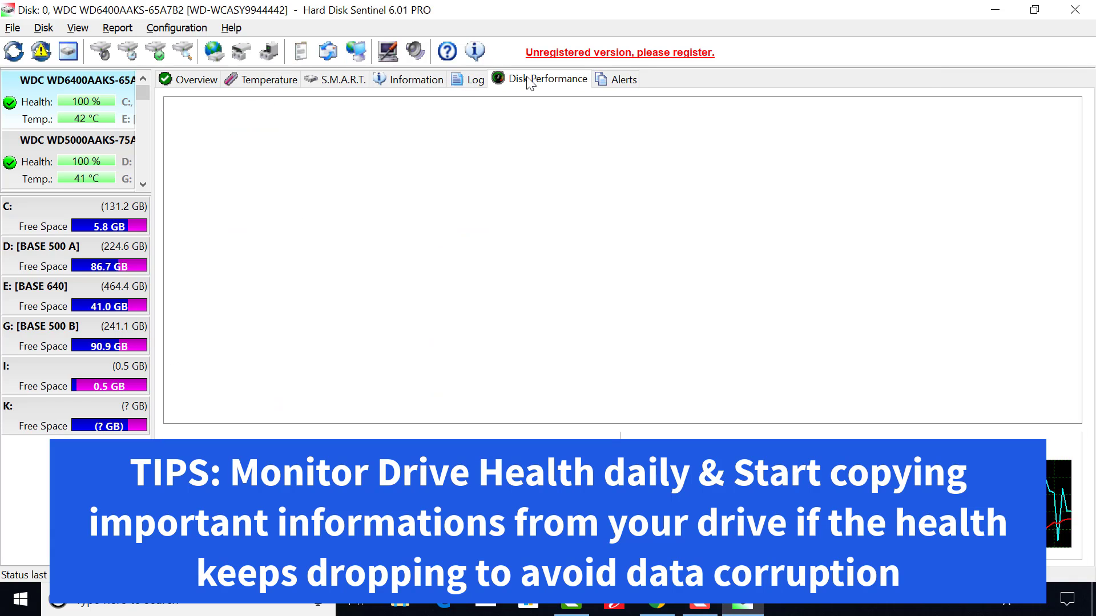
pyautogui.click(627, 81)
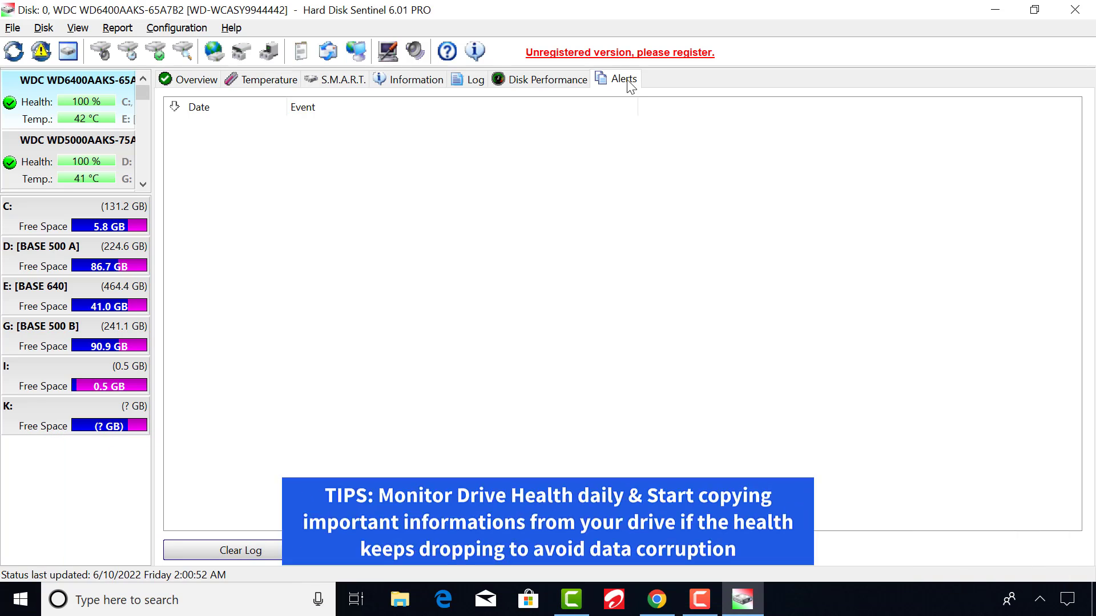
pyautogui.moveTo(56, 139)
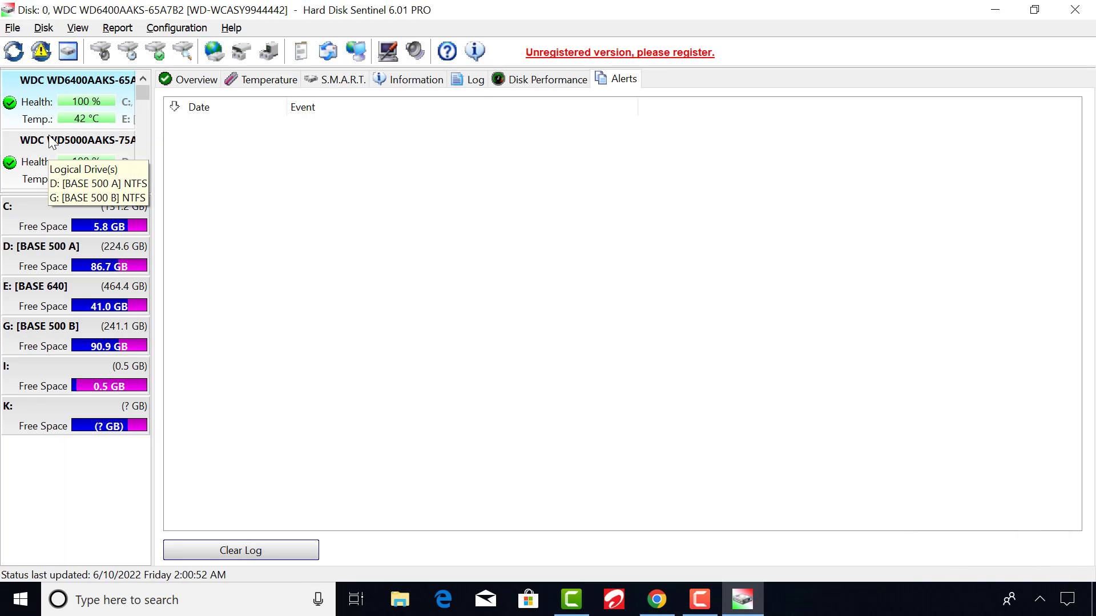
pyautogui.click(94, 163)
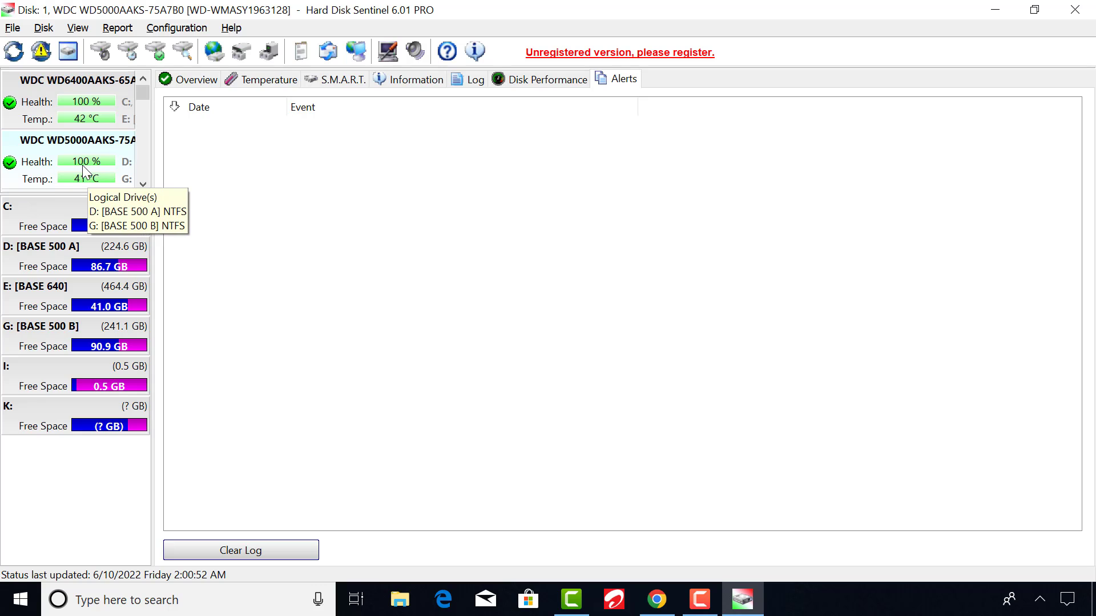
# Show the WDC WD5000AAKS Overview tab with 100% health and 1862 days power-on time.
pyautogui.click(189, 83)
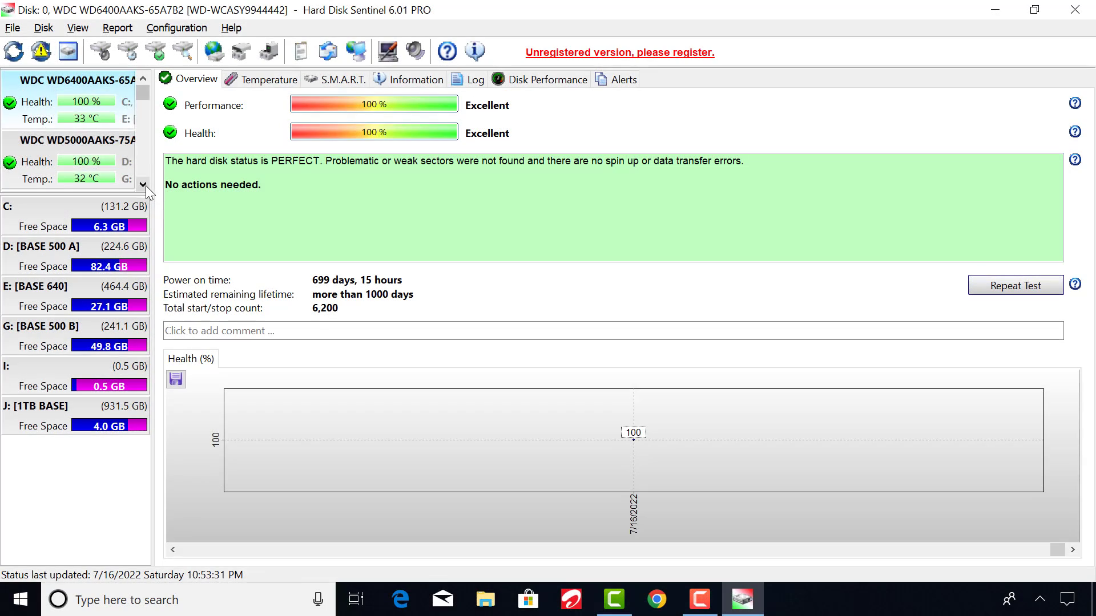
# Scroll the disk list and select the TOSHIBA MK1059GSM drive at 9% health.
pyautogui.click(143, 185)
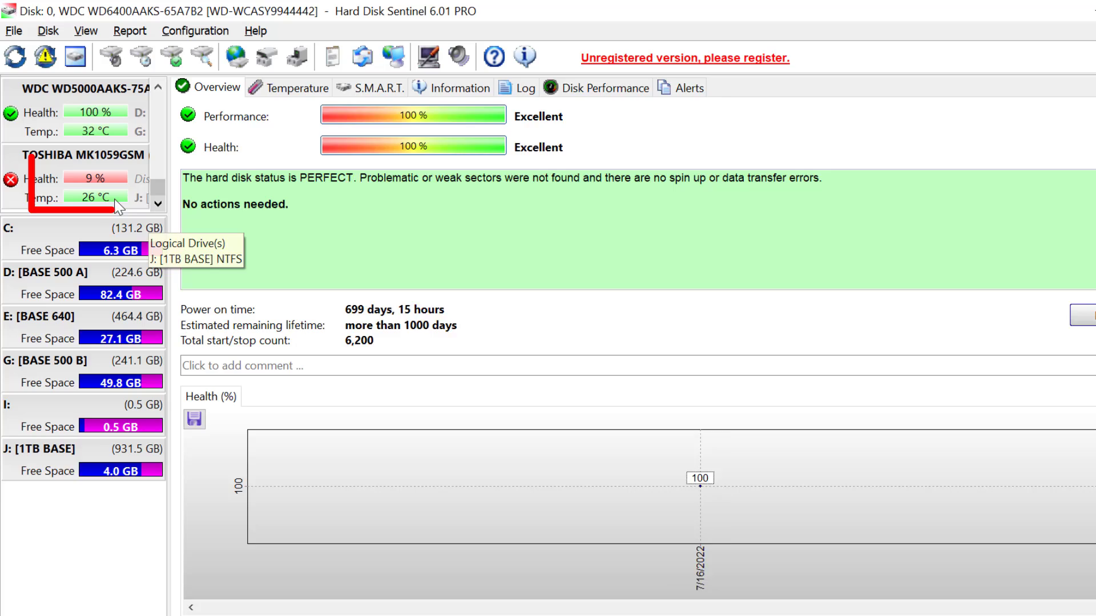
pyautogui.click(127, 172)
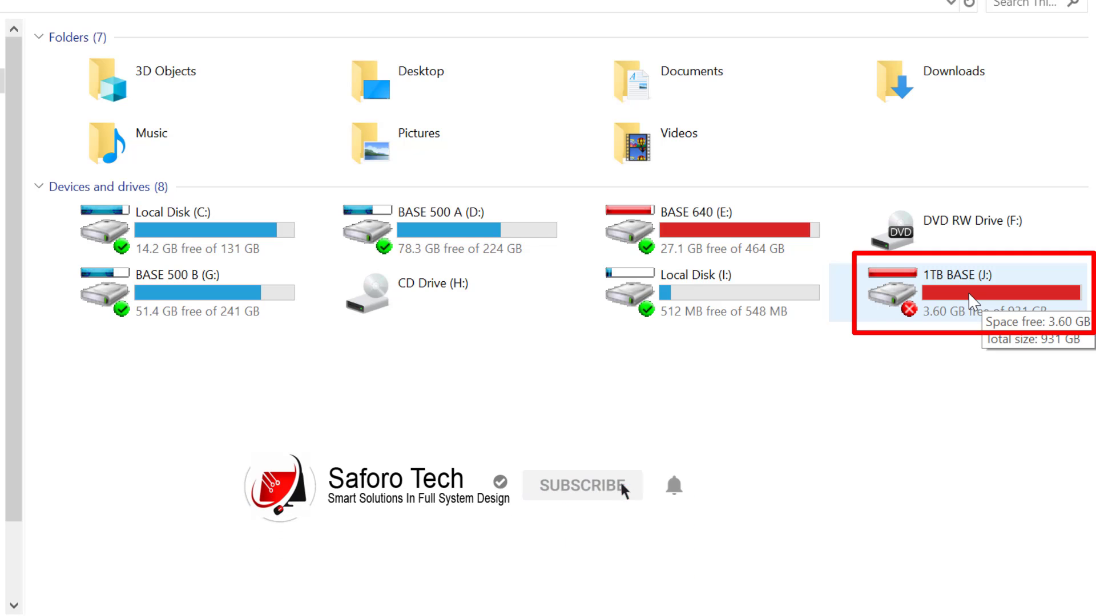
# Open drive 1TB BASE (J:) and play MOVIE.mp4 in VLC media player.
pyautogui.doubleClick(970, 297)
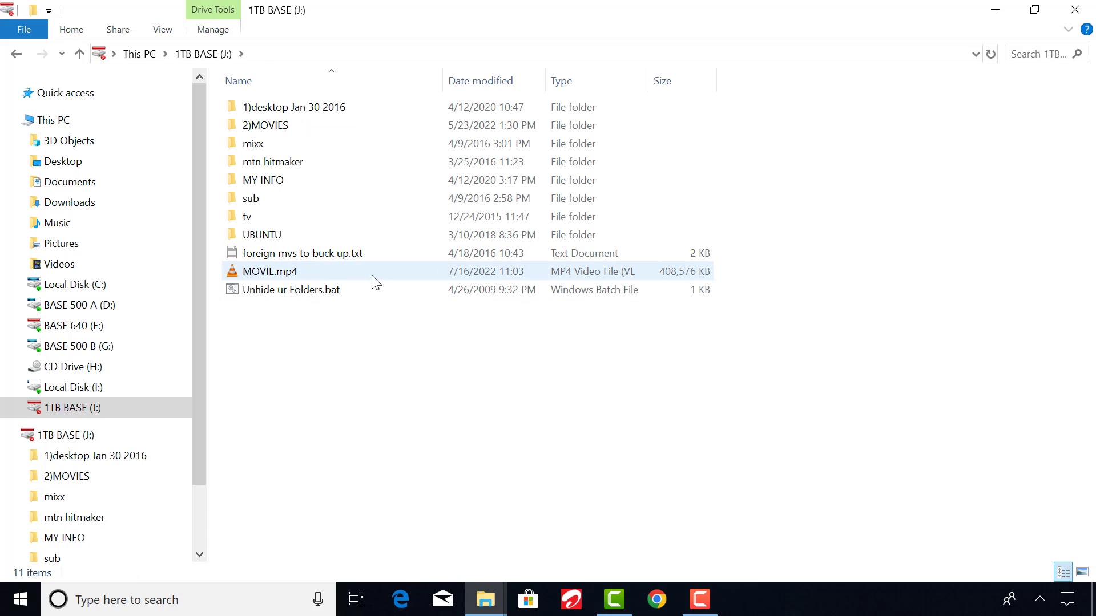
pyautogui.doubleClick(273, 273)
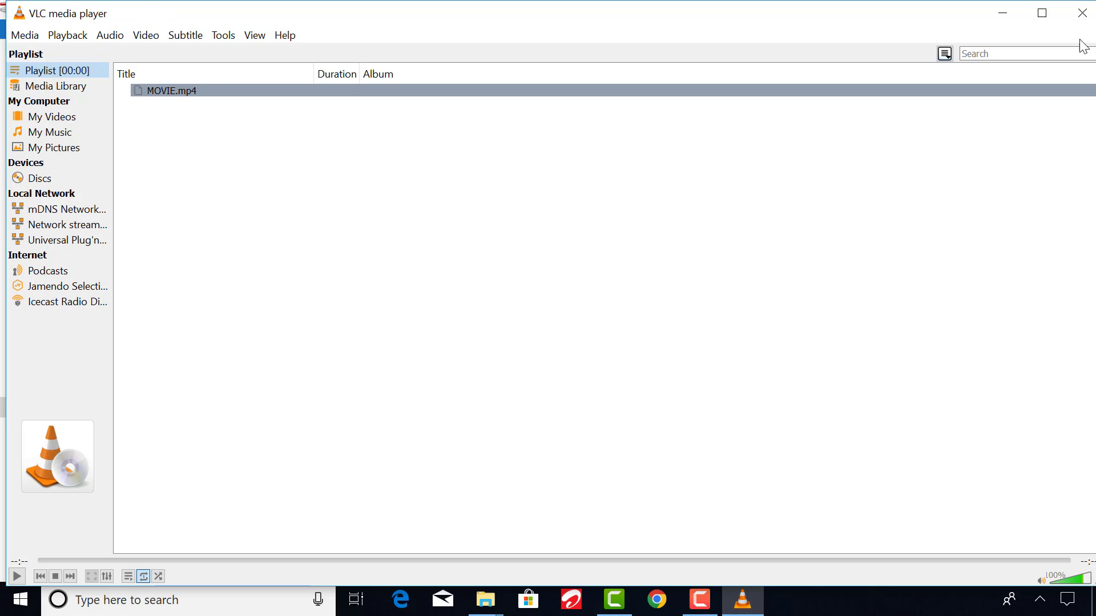
# Close the VLC window playing MOVIE.mp4 to return to the J: drive listing.
pyautogui.click(1078, 17)
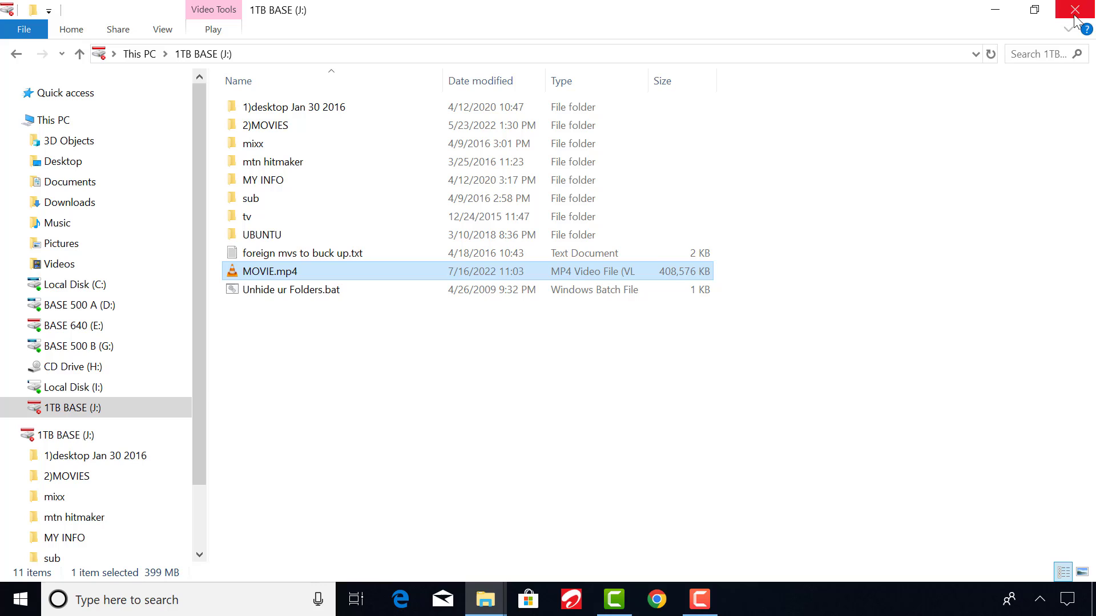